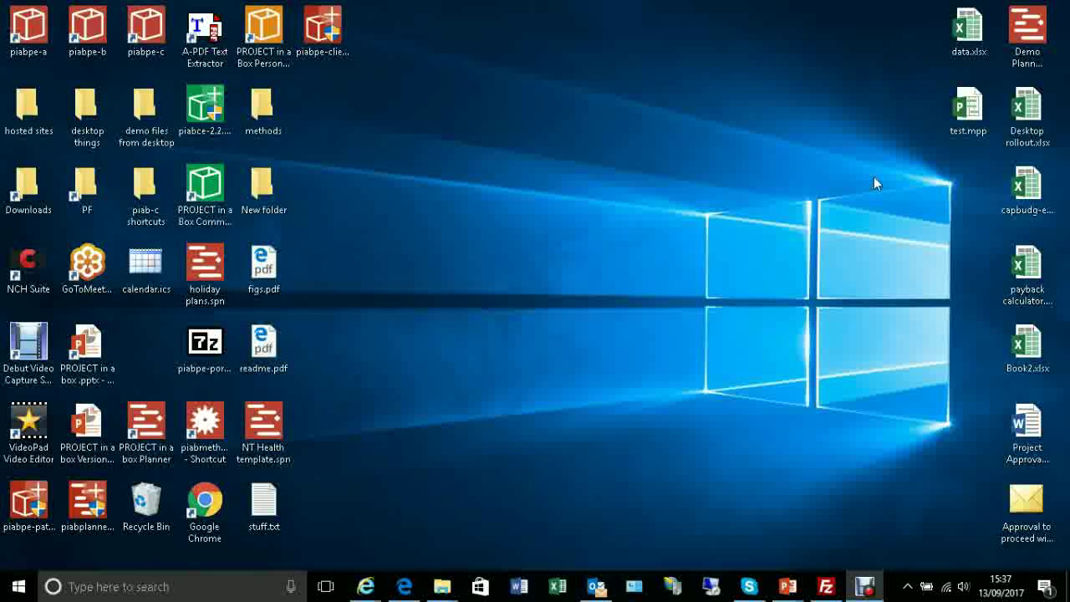
- Open Demo Planner file.spn and start importing tasks from the file test.mpp
click(1020, 38)
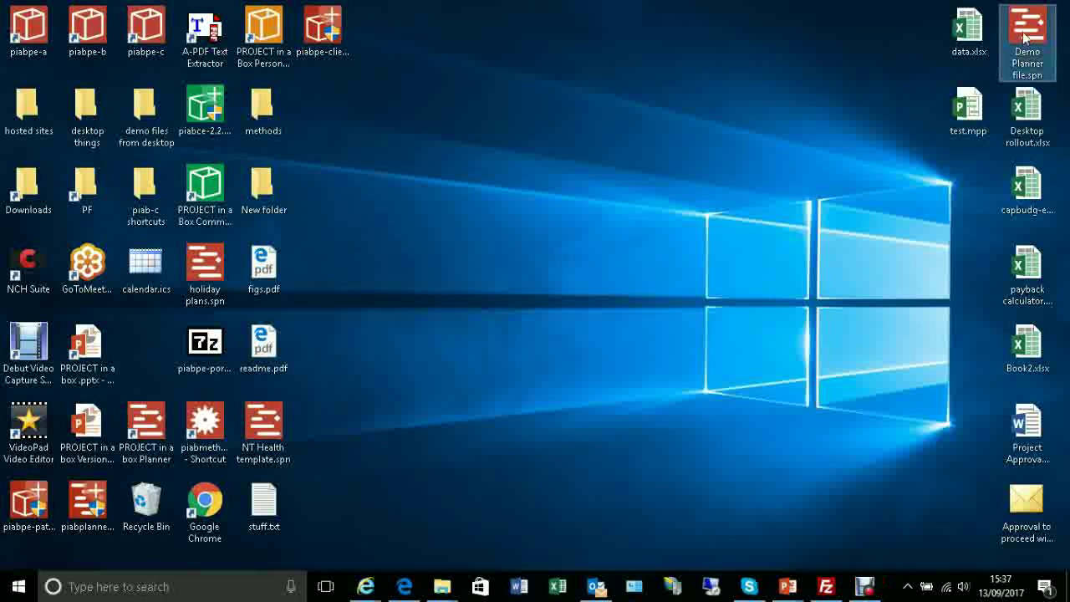
double_click(1024, 38)
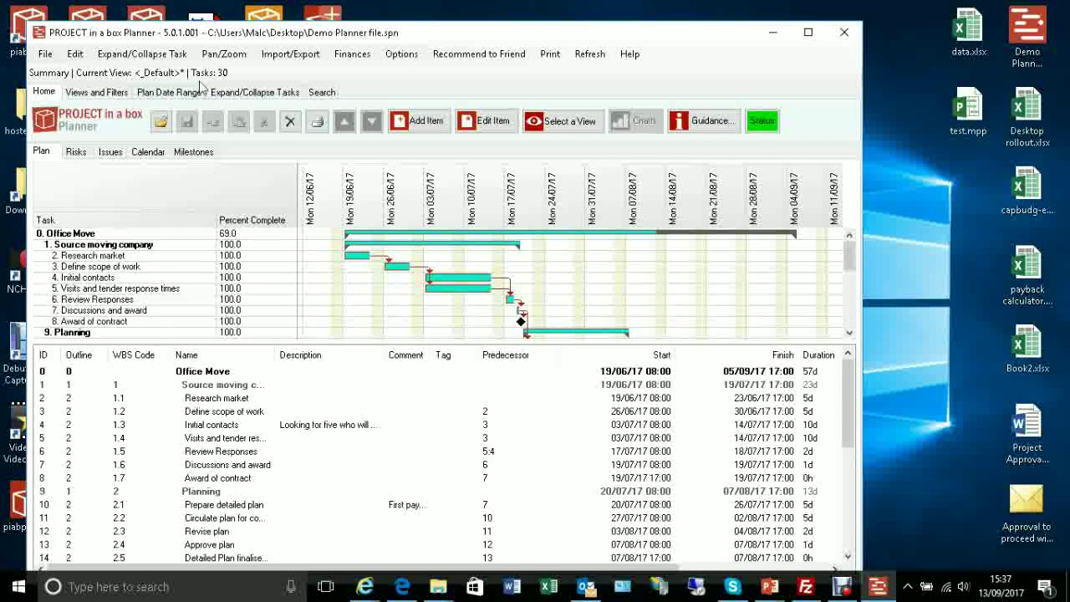
click(285, 55)
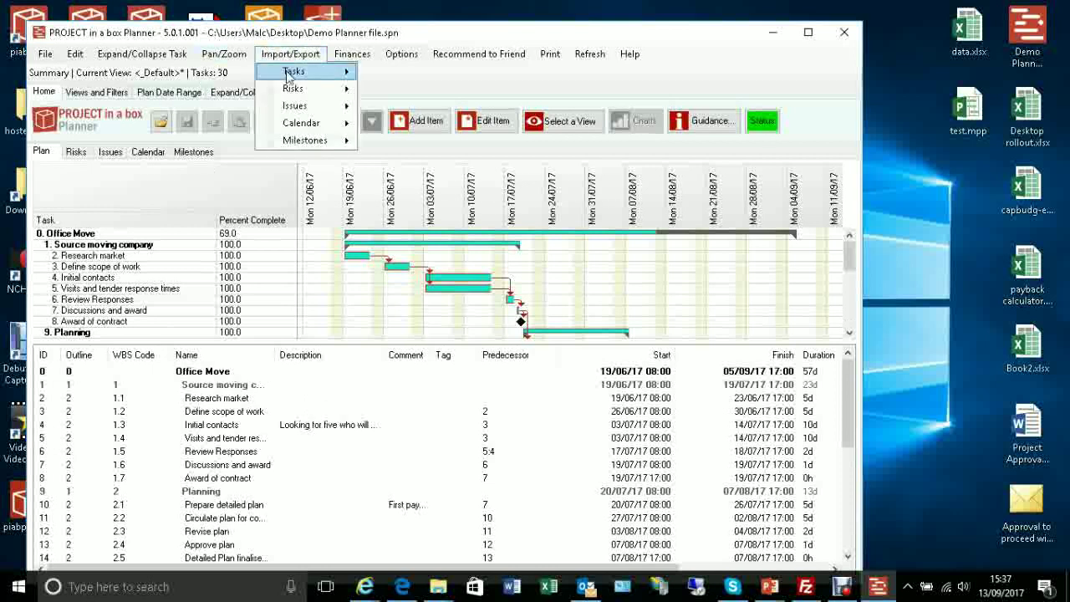
mouse_move(292, 72)
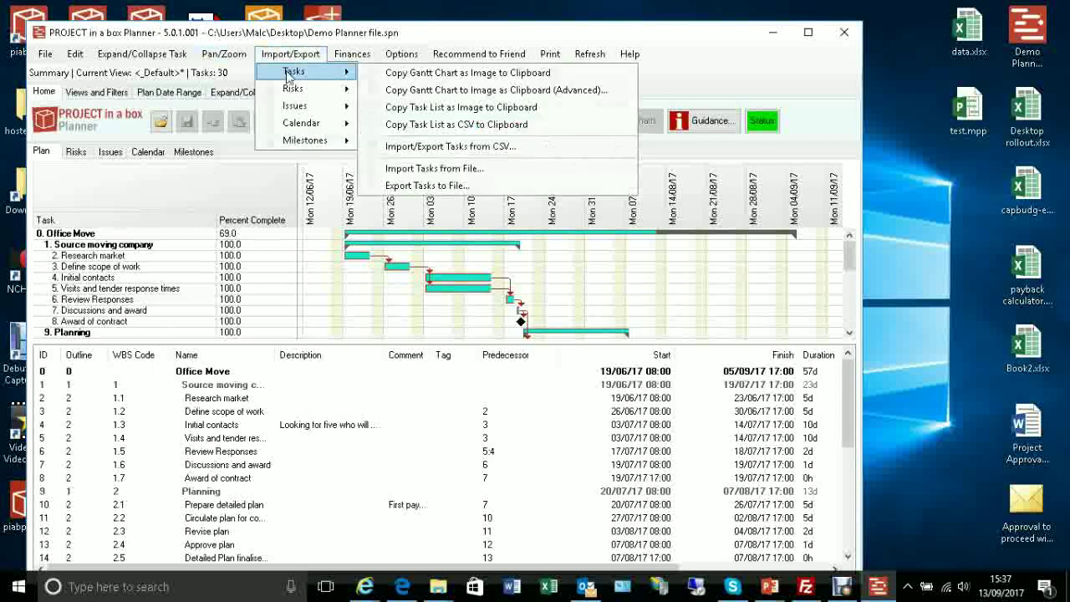
click(454, 171)
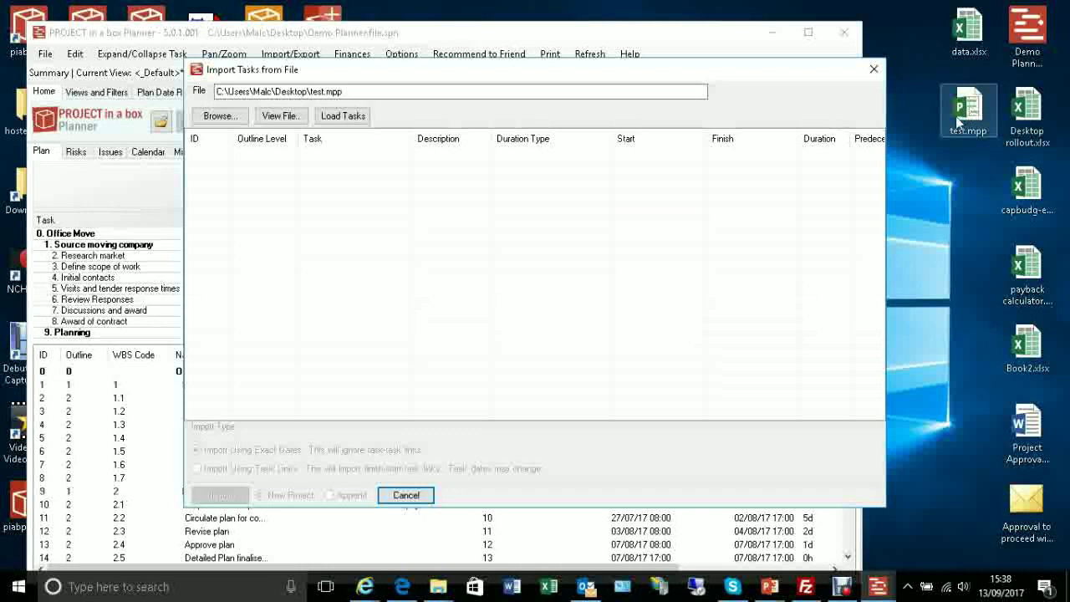
- Load test.mpp's tasks for preview and select Import Using Task Links with New Project
click(345, 122)
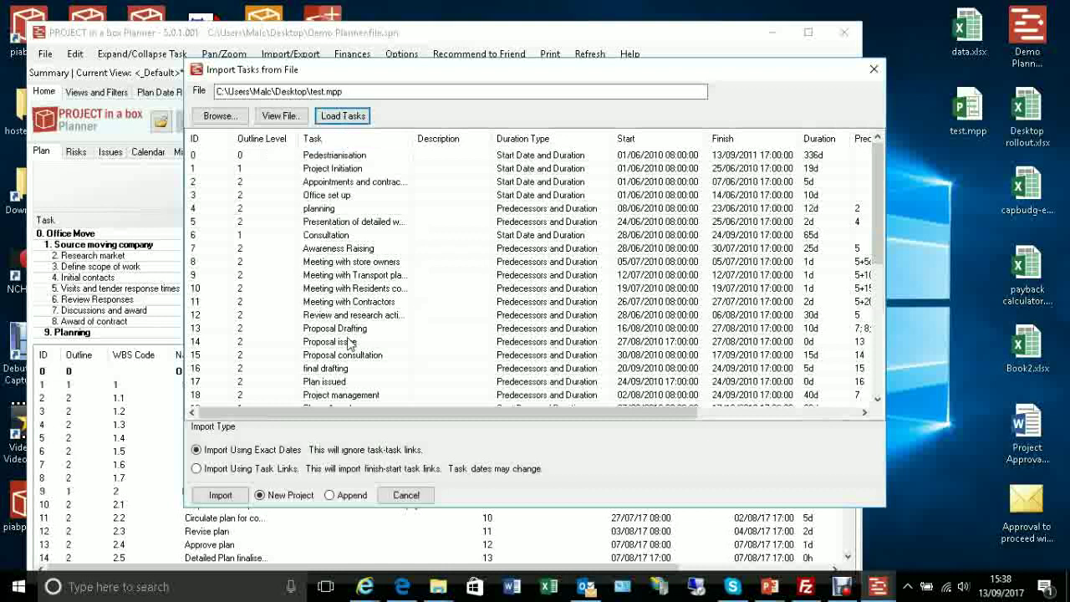
drag(377, 410, 679, 418)
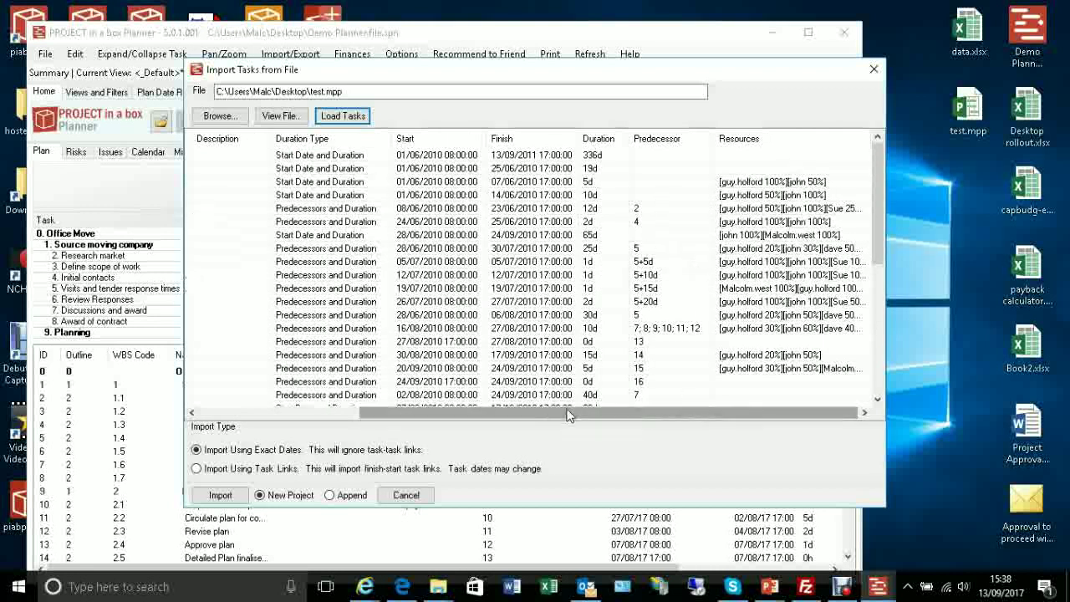
drag(574, 412, 349, 422)
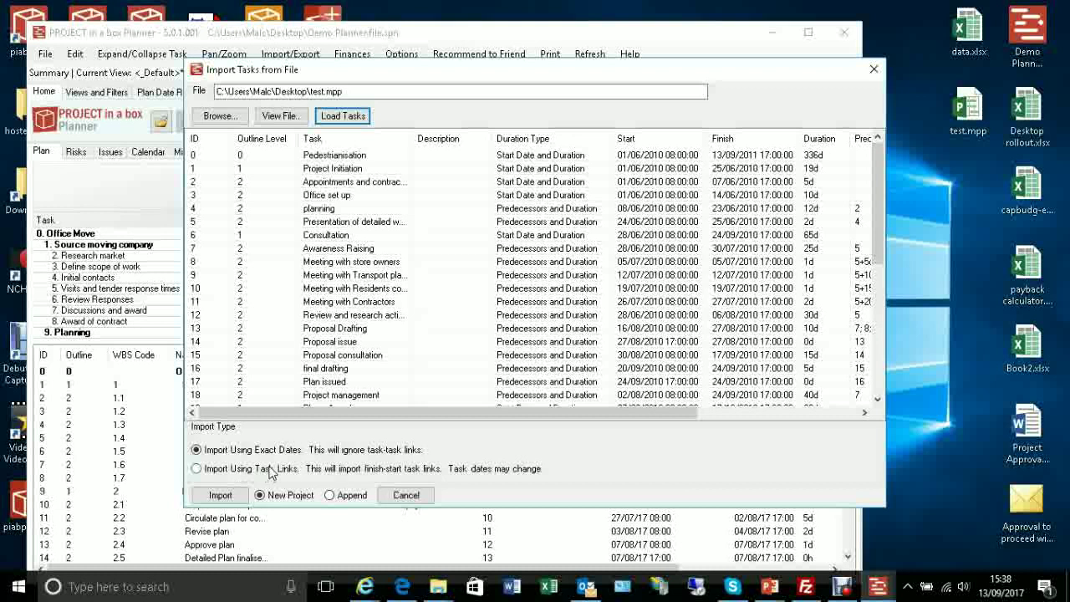
click(196, 469)
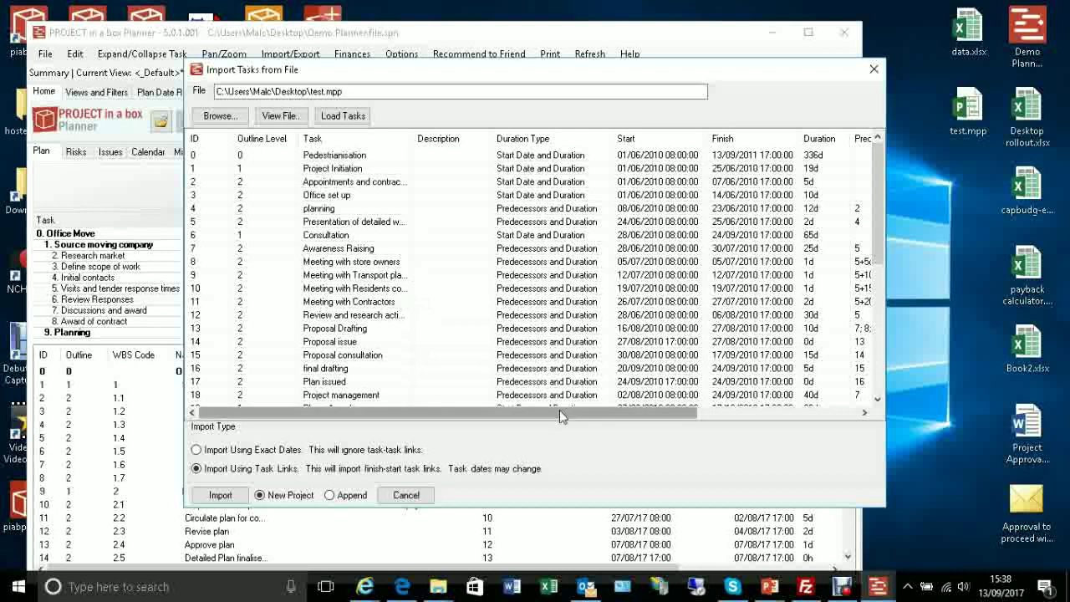
drag(565, 411, 669, 411)
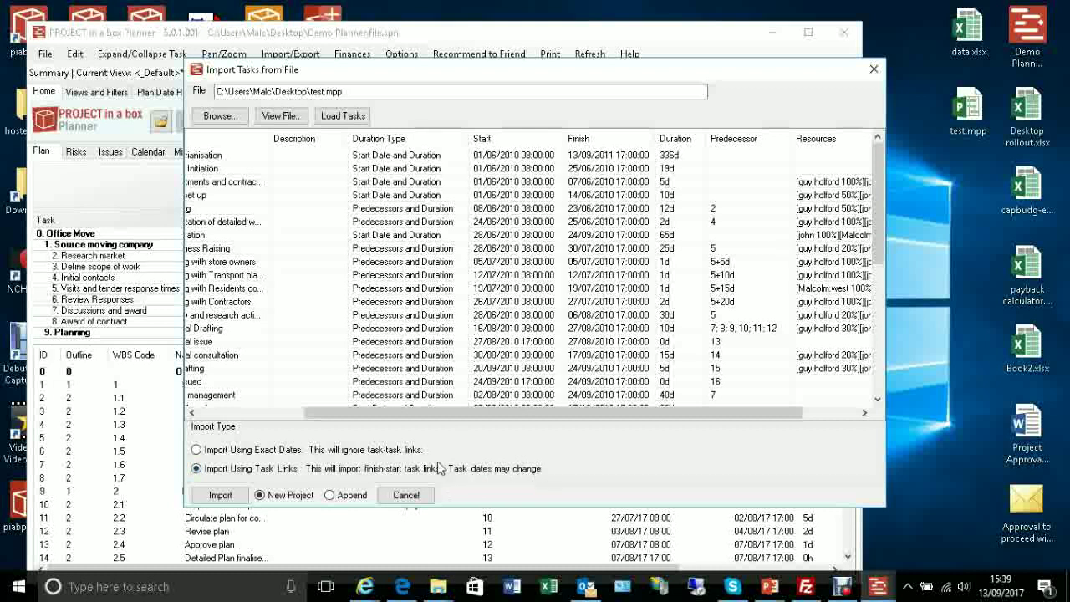
- Import the tasks as a new project, maximize the window, and expand all summary tasks
click(219, 495)
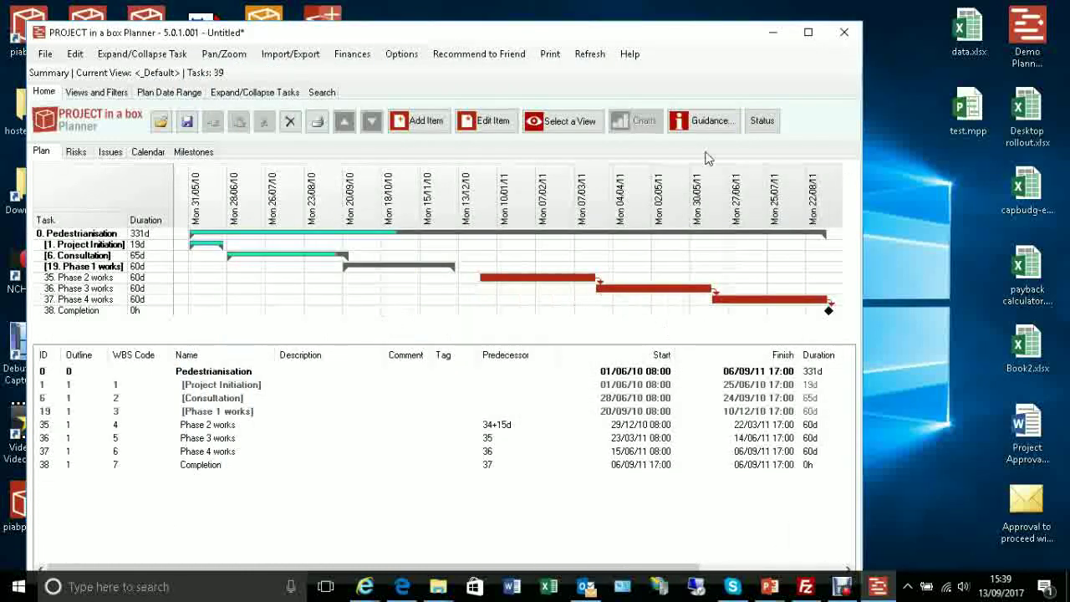
click(807, 32)
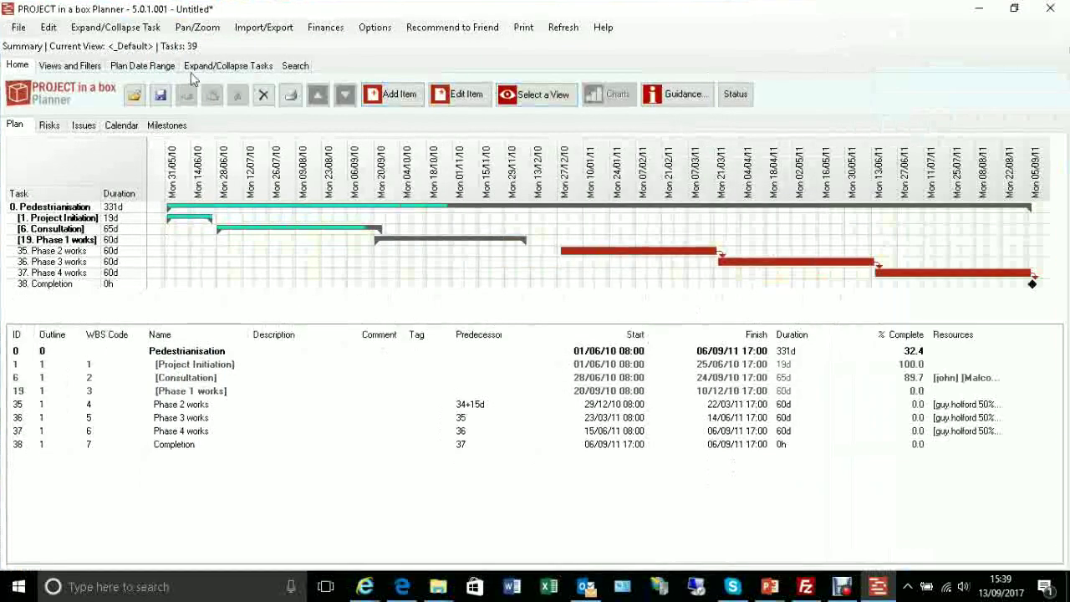
click(226, 67)
click(276, 92)
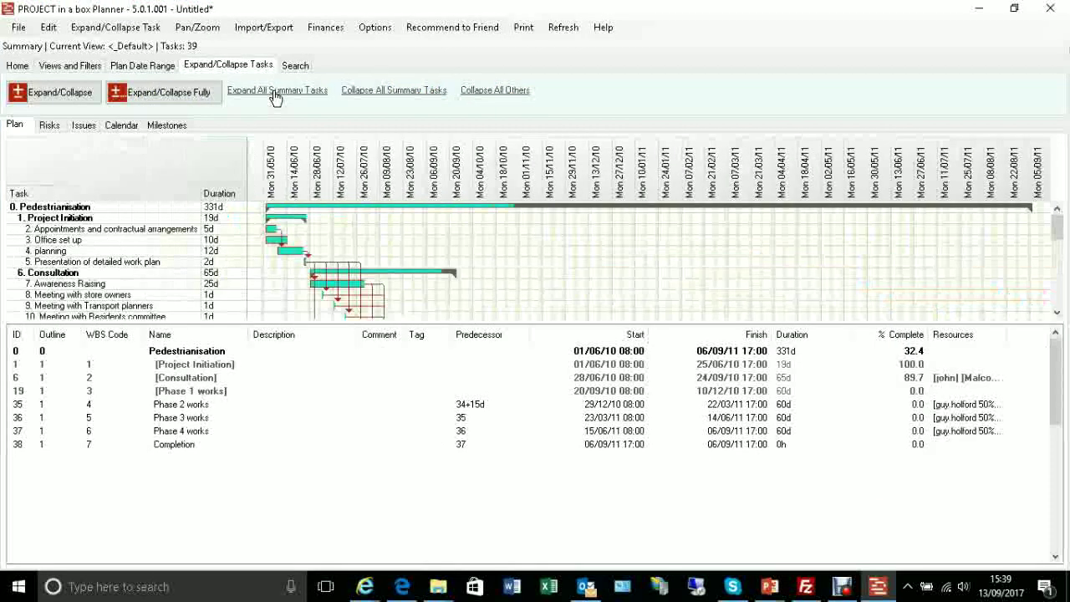
- Drag the splitter down so the Gantt chart has more room above the table
drag(492, 321, 468, 437)
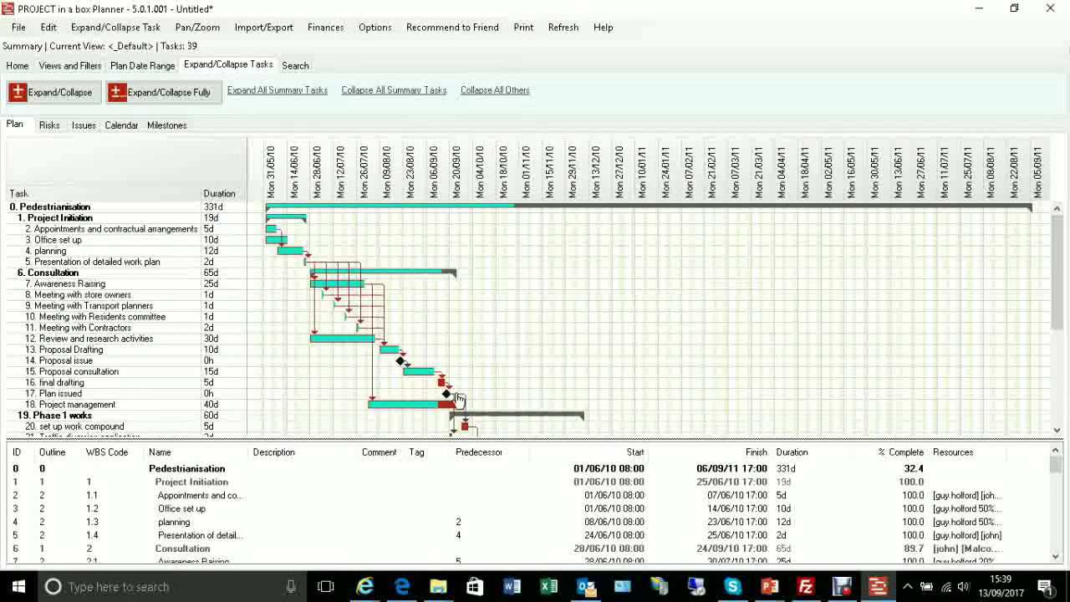
scroll(493, 369, down, 6)
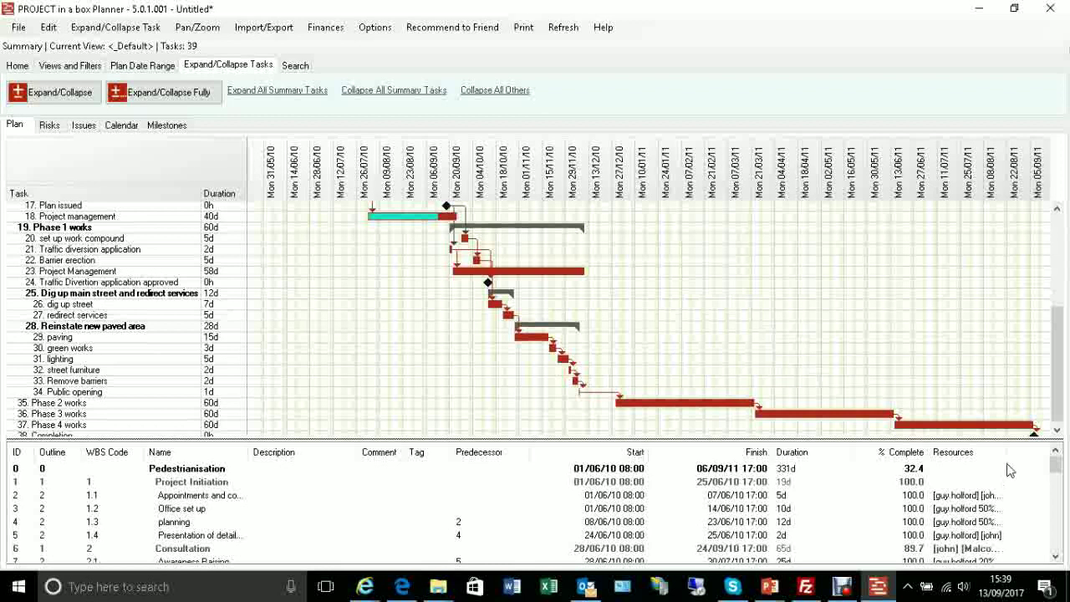
drag(1054, 465, 1055, 512)
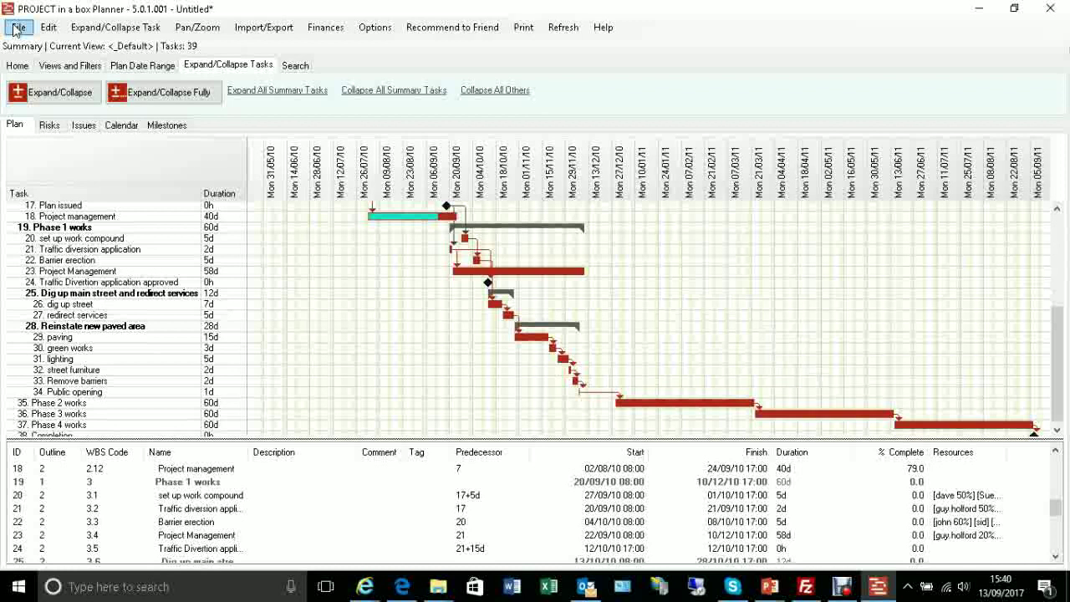
click(160, 132)
click(122, 133)
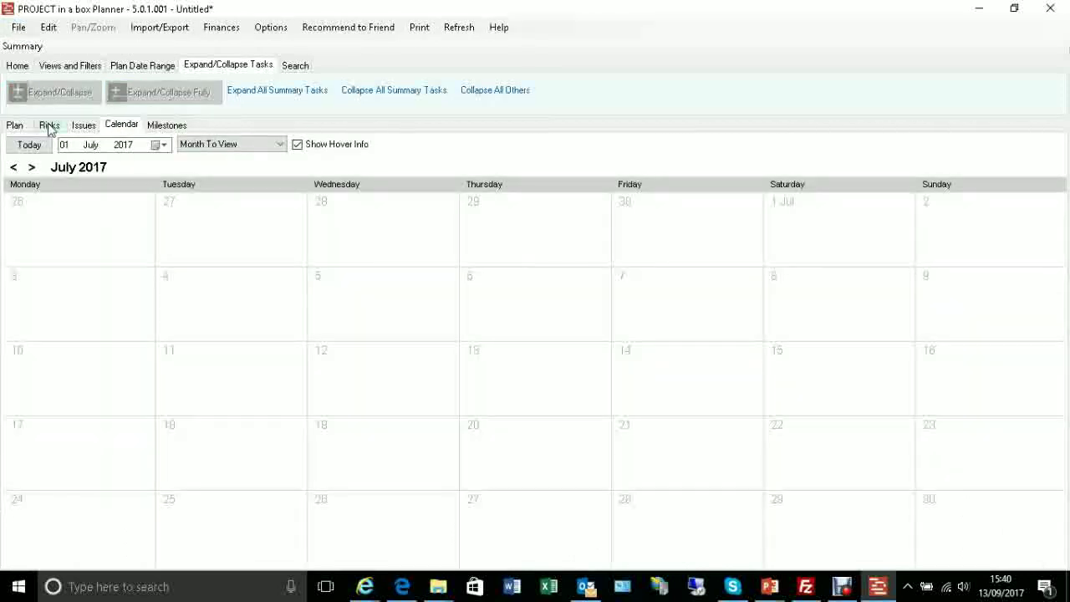
click(15, 125)
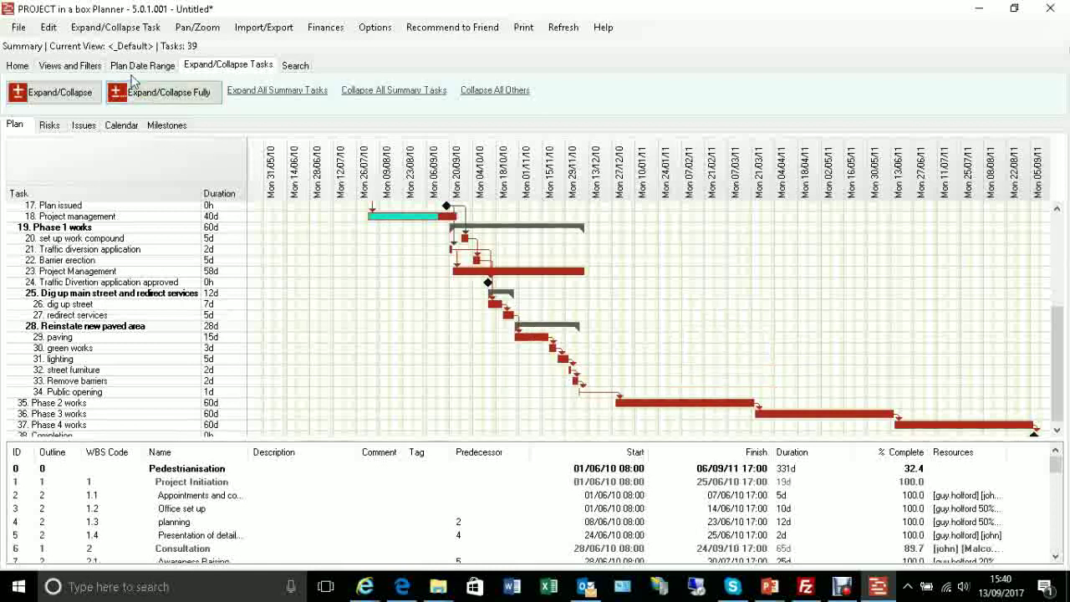
- Reopen Import Tasks from File and load test.mpp's tasks for preview
click(262, 28)
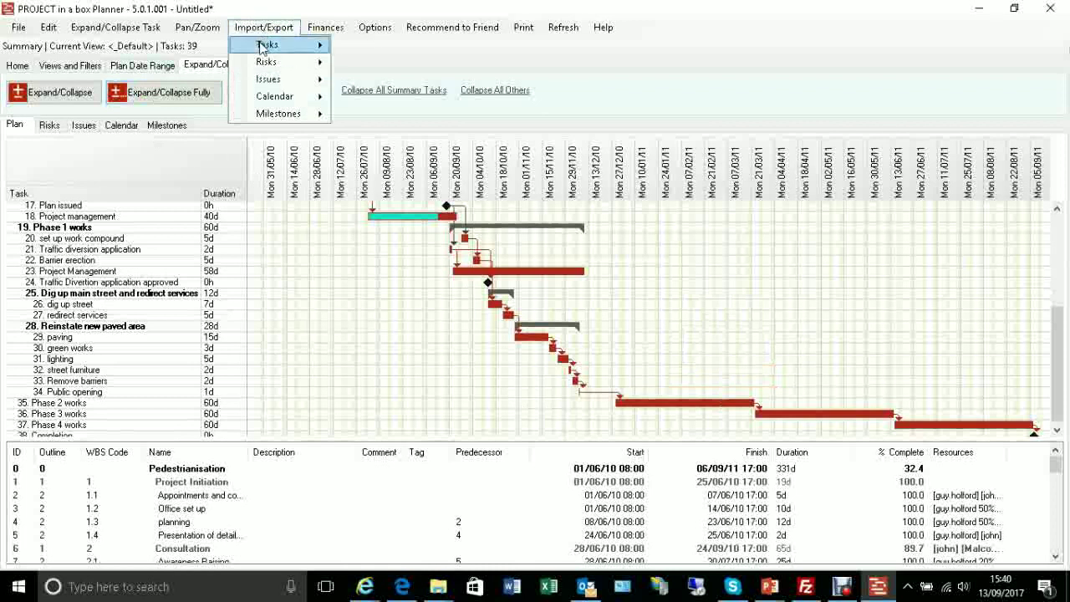
mouse_move(269, 44)
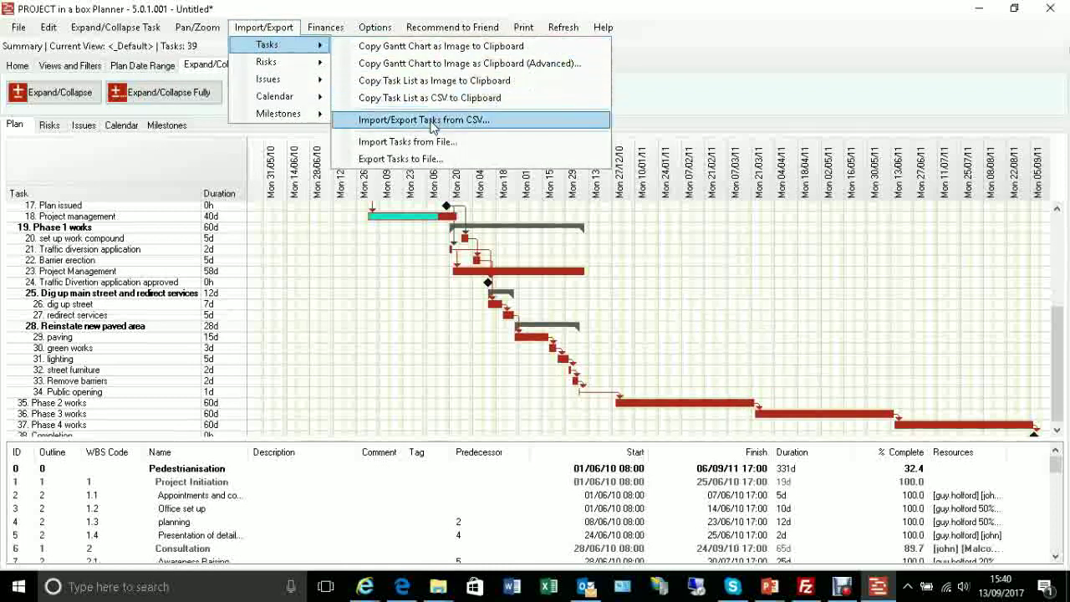
click(408, 142)
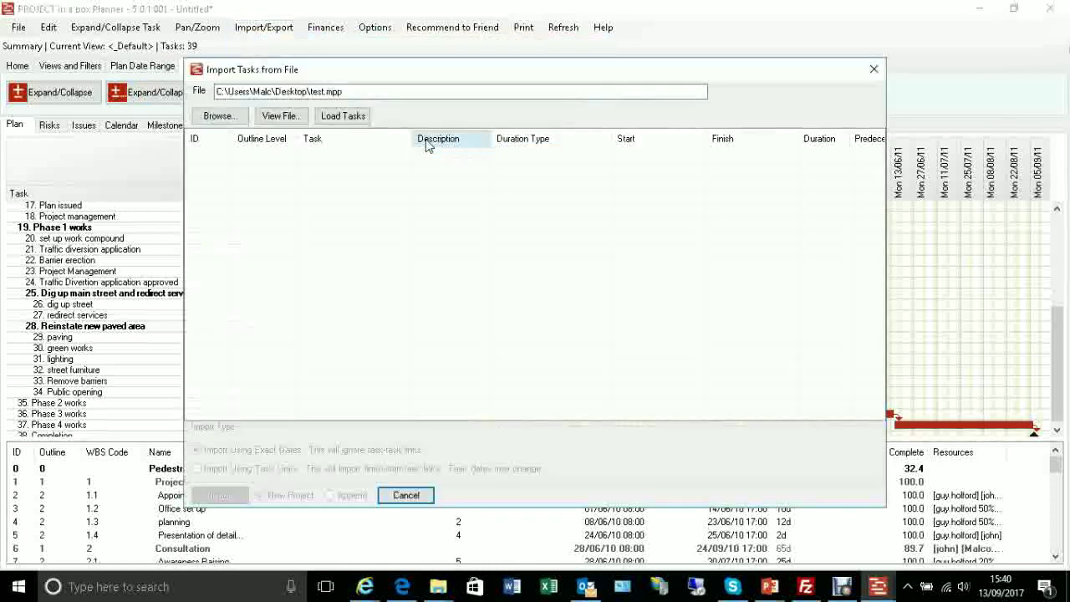
click(343, 115)
- Import with exact dates as a New Project, saving changes to the previous plan
click(194, 451)
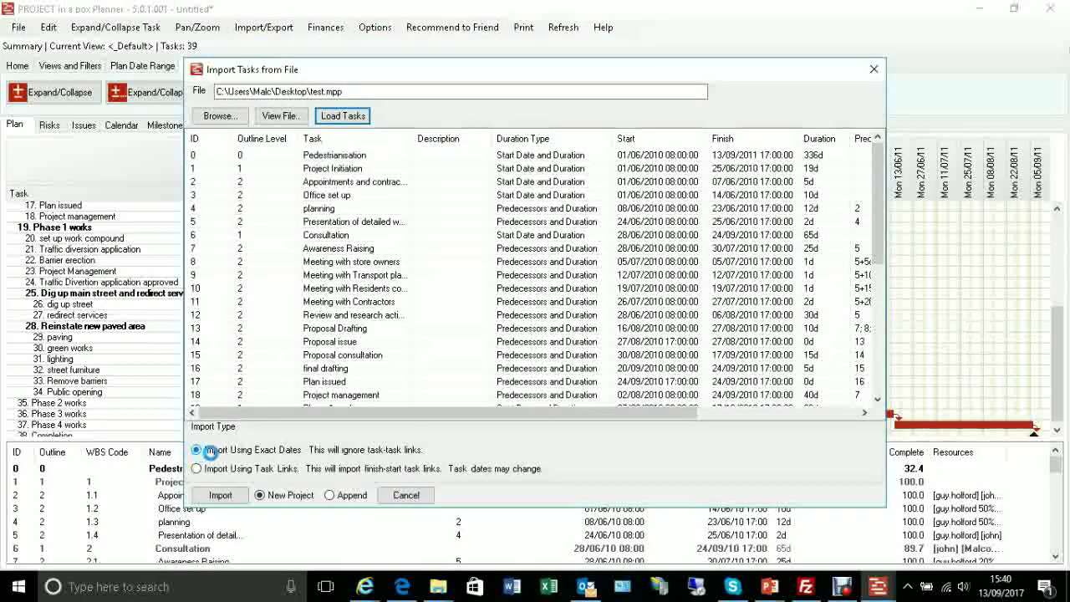
click(220, 494)
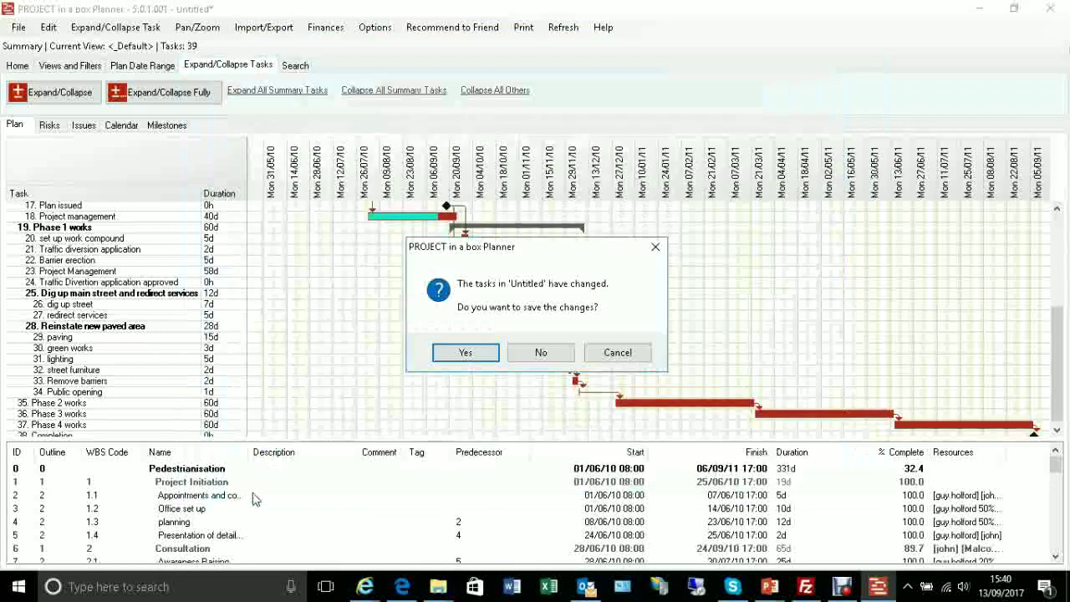
click(489, 358)
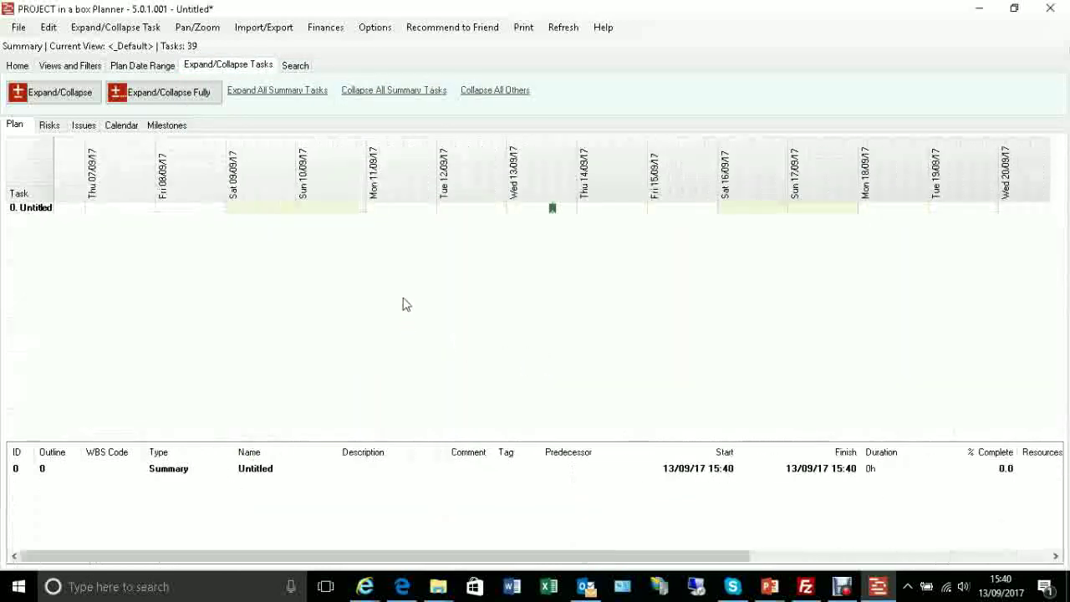
- Expand all summary tasks and scroll through the 39 Pedestrianisation tasks, dismissing a chat pop-up
click(285, 97)
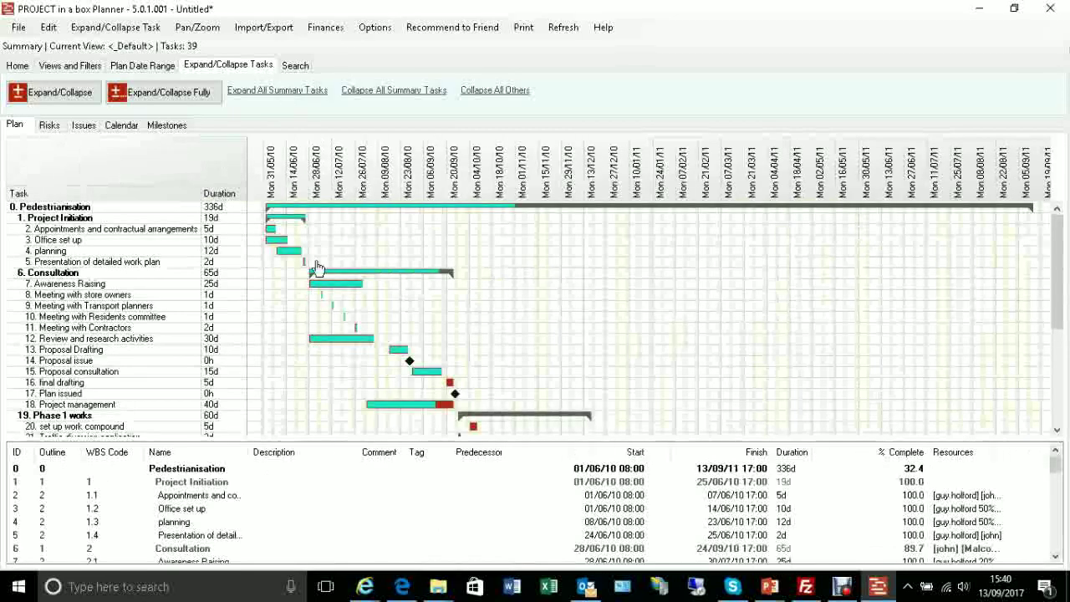
scroll(458, 351, down, 5)
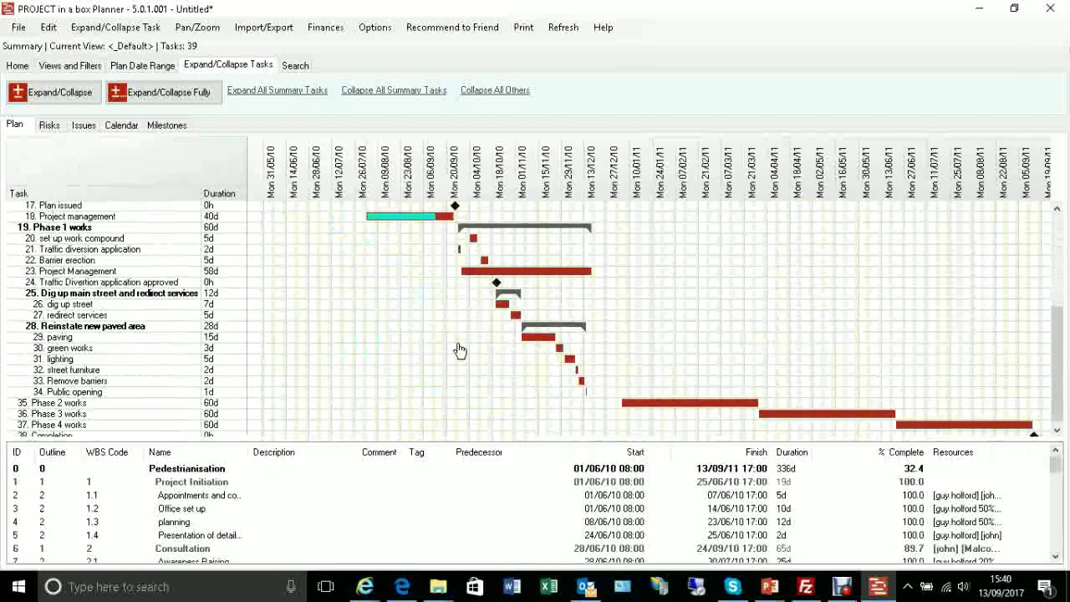
scroll(460, 349, down, 1)
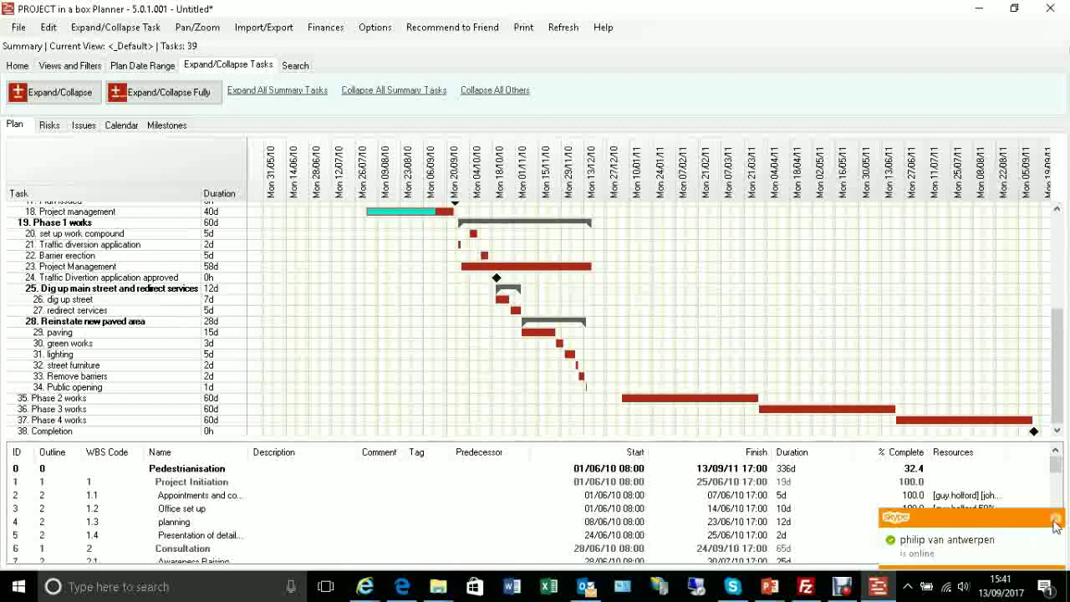
click(1054, 521)
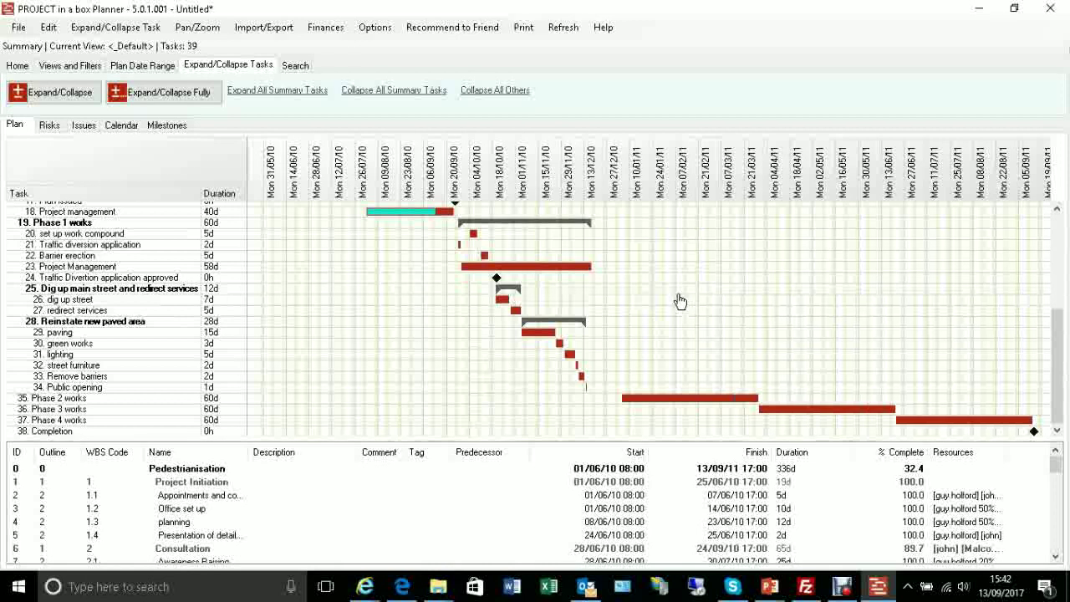
scroll(651, 326, up, 6)
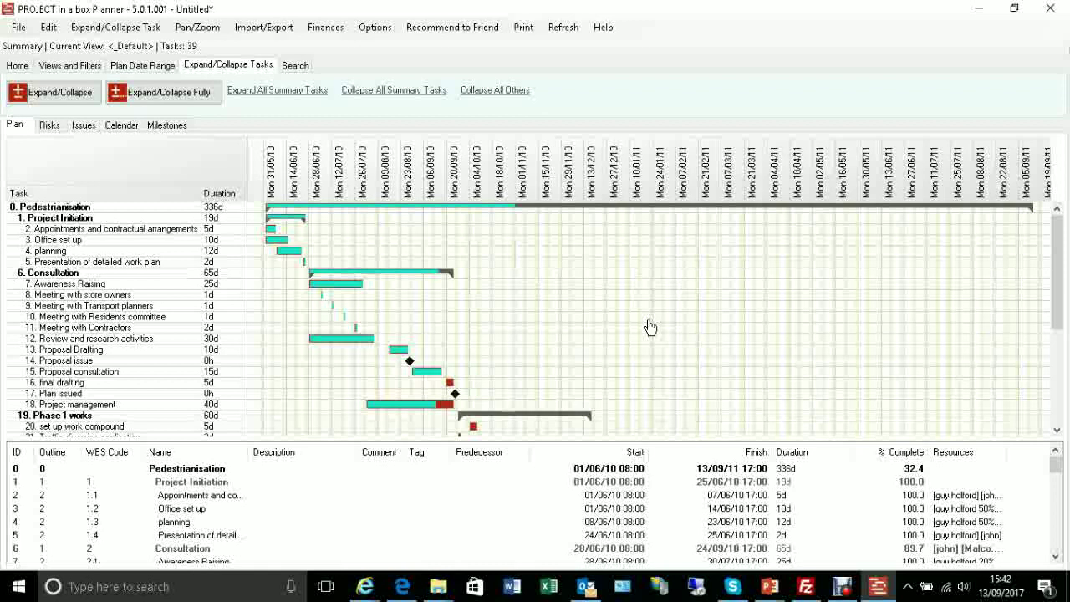